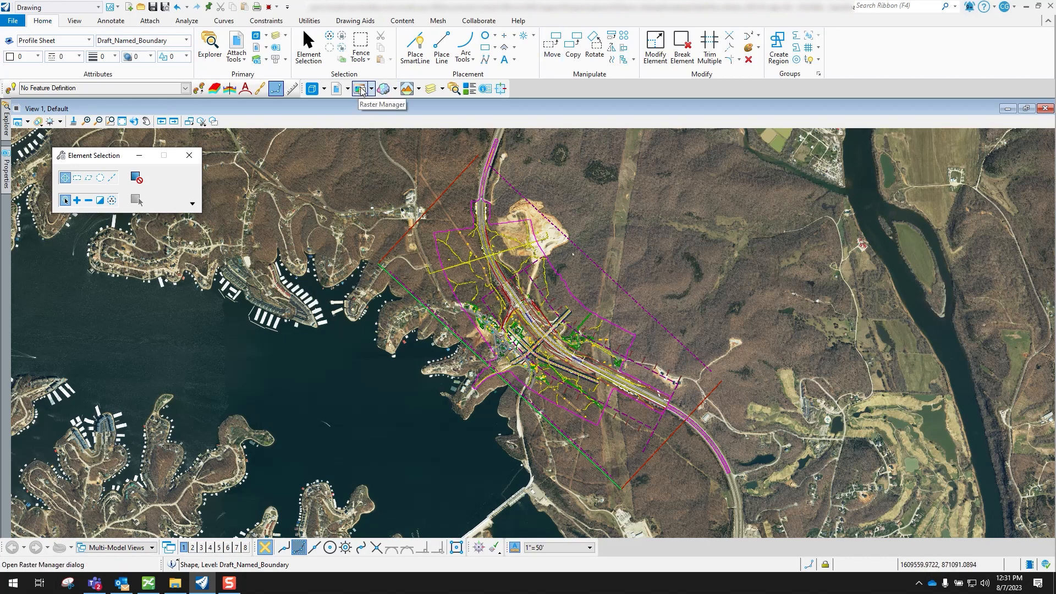
Step: Start a raster Merge in Raster Manager with the merge area set to Shape
{"action": "left_click", "coordinate": [243, 60]}
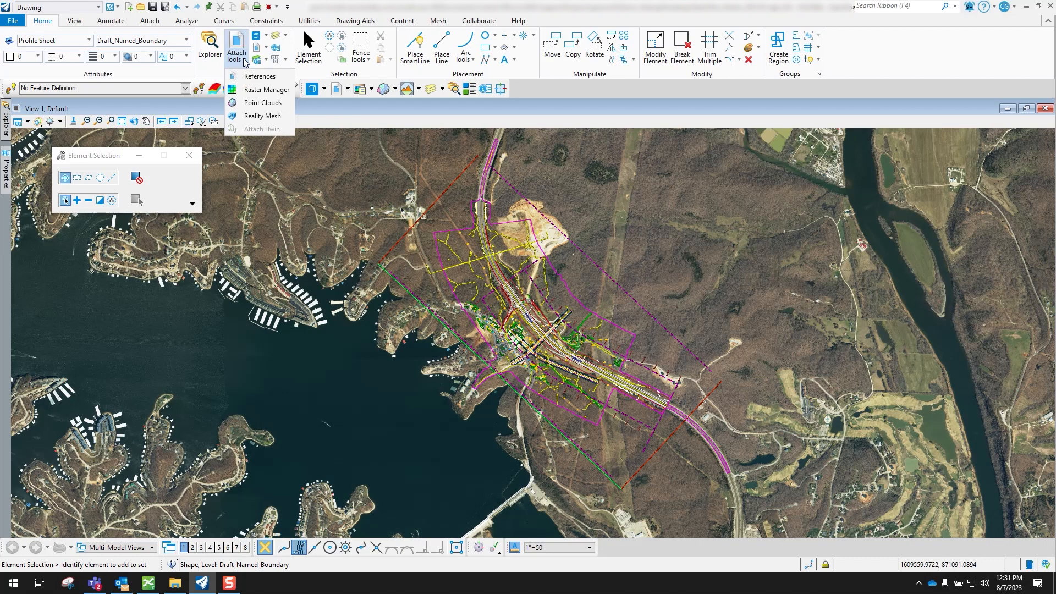
{"action": "left_click", "coordinate": [262, 91]}
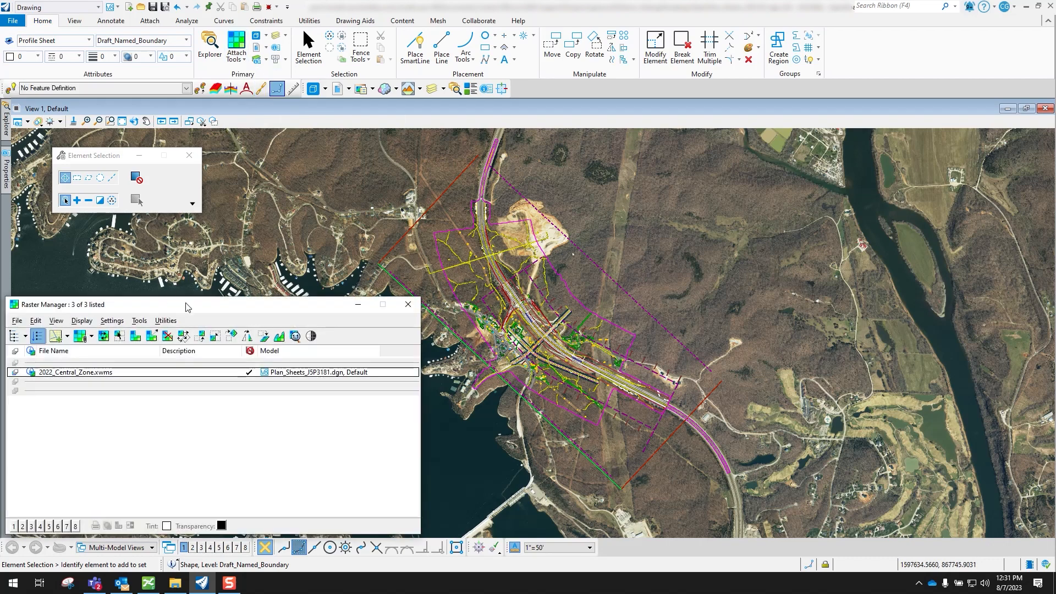
{"action": "left_click_drag", "start_coordinate": [187, 305], "coordinate": [229, 150]}
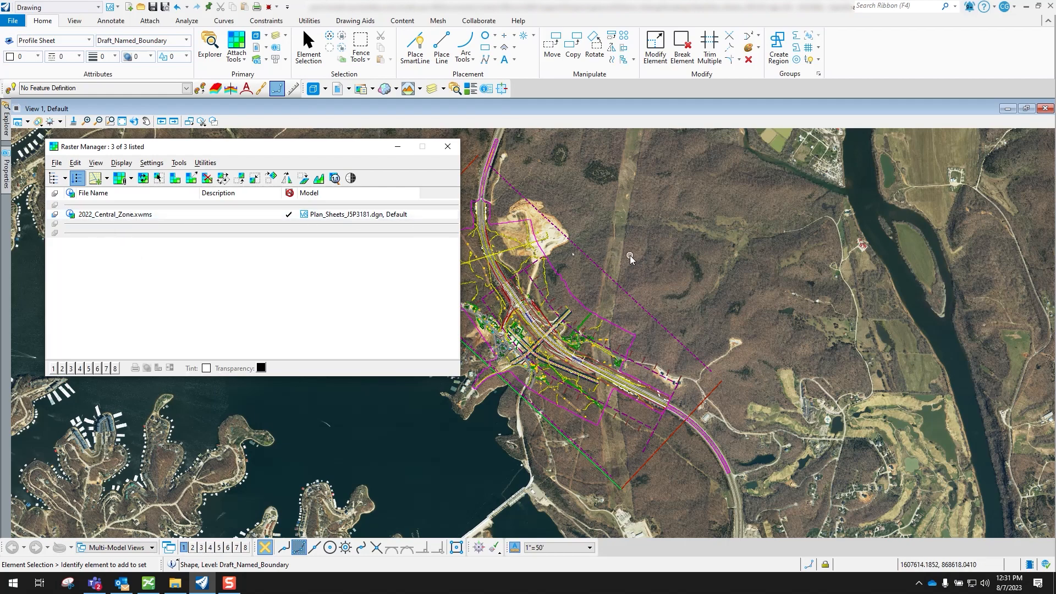
{"action": "left_click", "coordinate": [76, 163]}
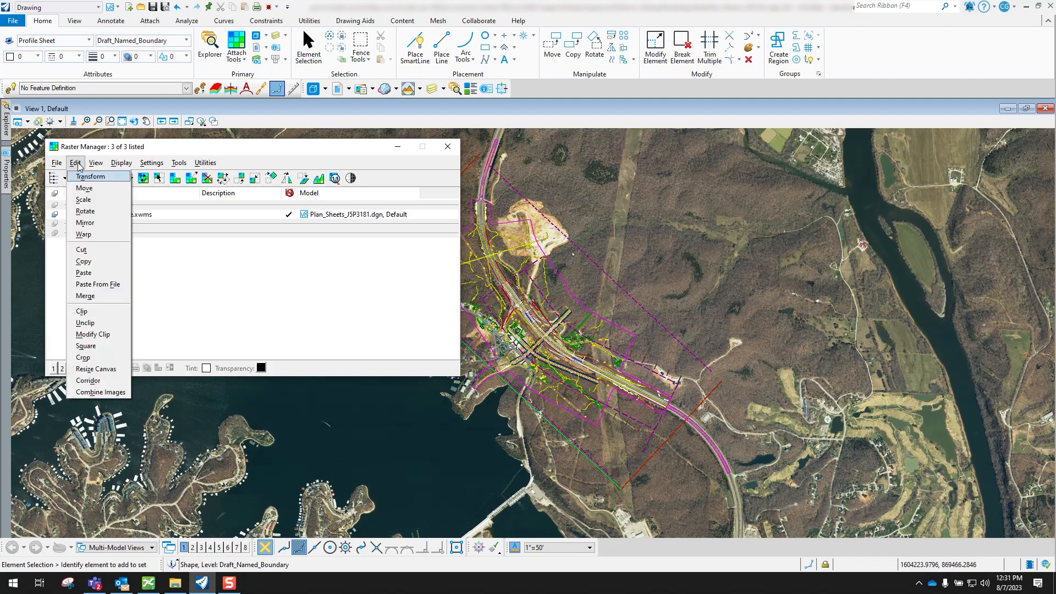
{"action": "left_click", "coordinate": [97, 297]}
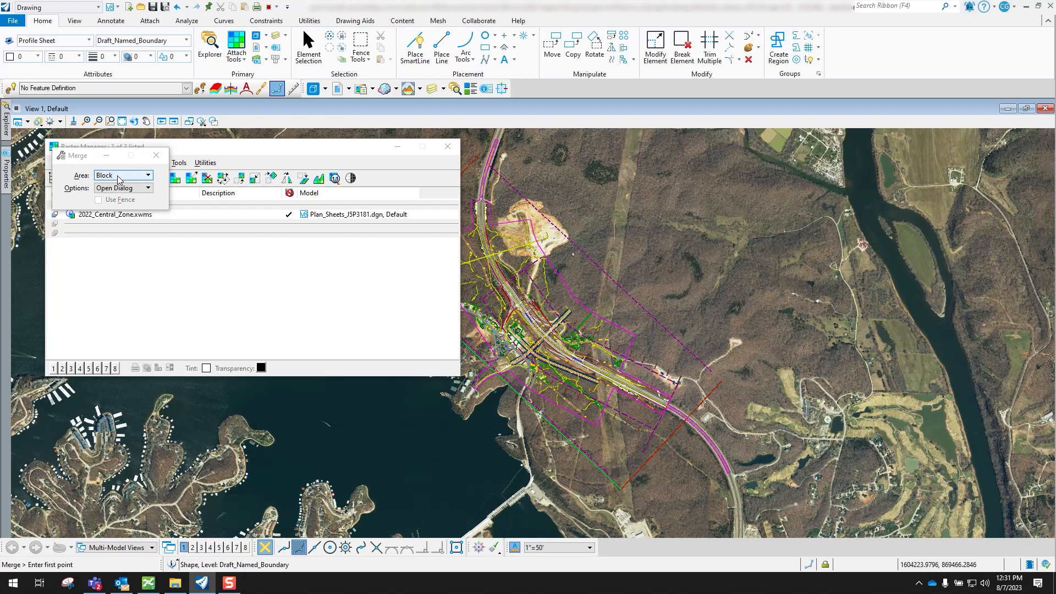
{"action": "left_click", "coordinate": [118, 176]}
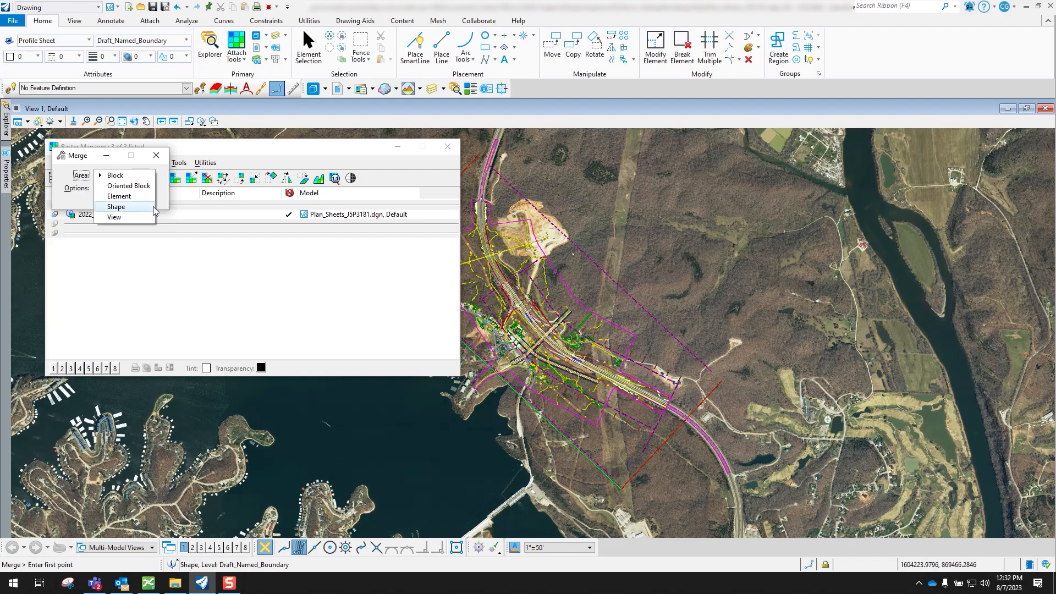
{"action": "left_click", "coordinate": [124, 207]}
Step: Outline the merge area with an eight-point shape enclosing the highway corridor and project boundaries, and accept it
{"action": "left_click_drag", "start_coordinate": [242, 156], "coordinate": [220, 251]}
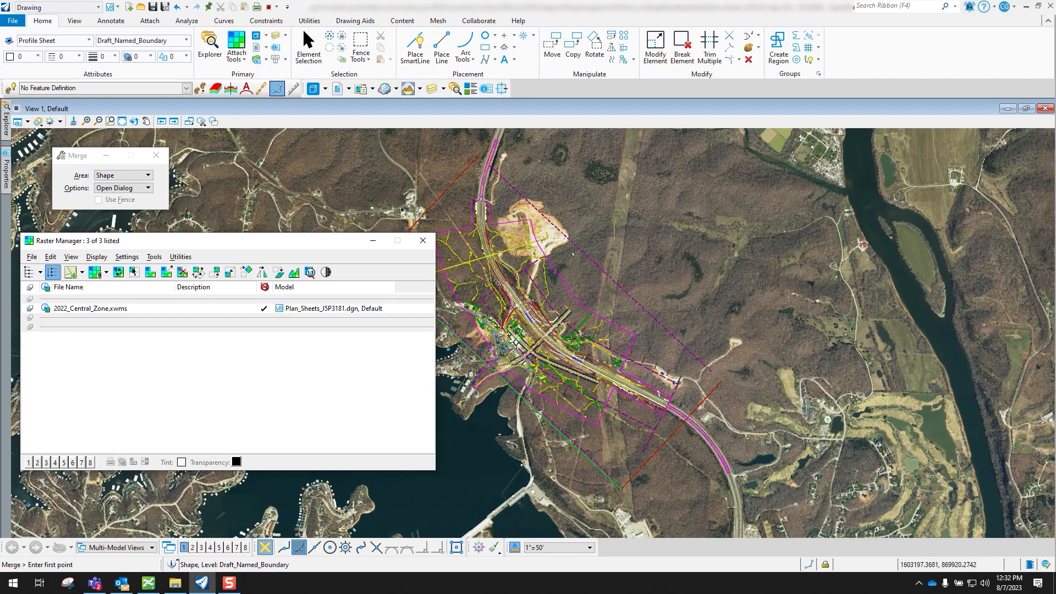
{"action": "left_click_drag", "start_coordinate": [325, 242], "coordinate": [190, 338]}
{"action": "left_click", "coordinate": [411, 205]}
{"action": "left_click", "coordinate": [394, 316]}
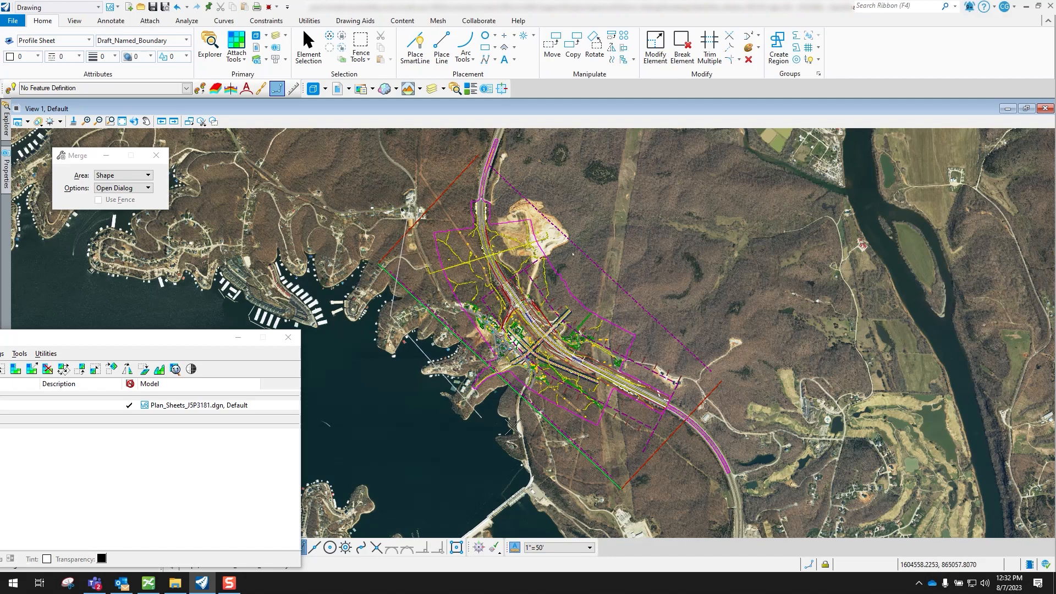
{"action": "left_click", "coordinate": [590, 488]}
{"action": "left_click", "coordinate": [694, 468]}
{"action": "left_click", "coordinate": [739, 426]}
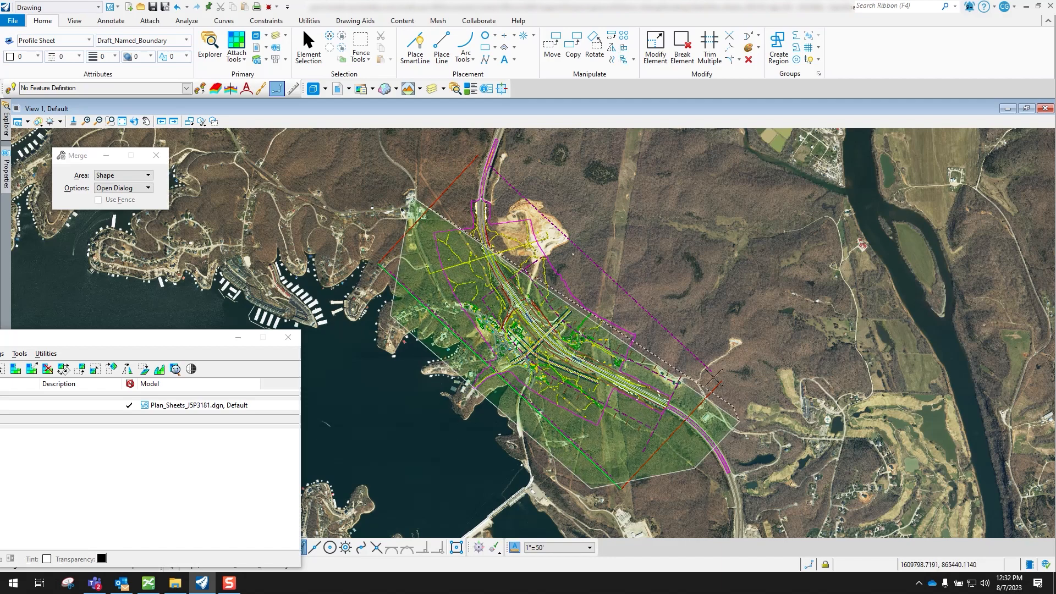
{"action": "left_click", "coordinate": [705, 334]}
{"action": "left_click", "coordinate": [551, 181]}
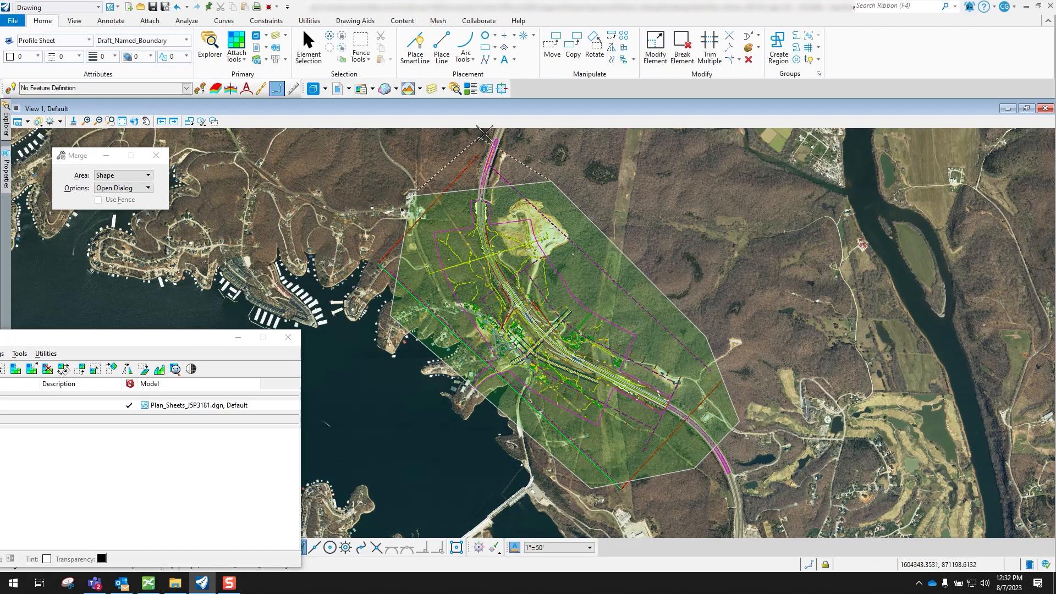
{"action": "left_click", "coordinate": [465, 151]}
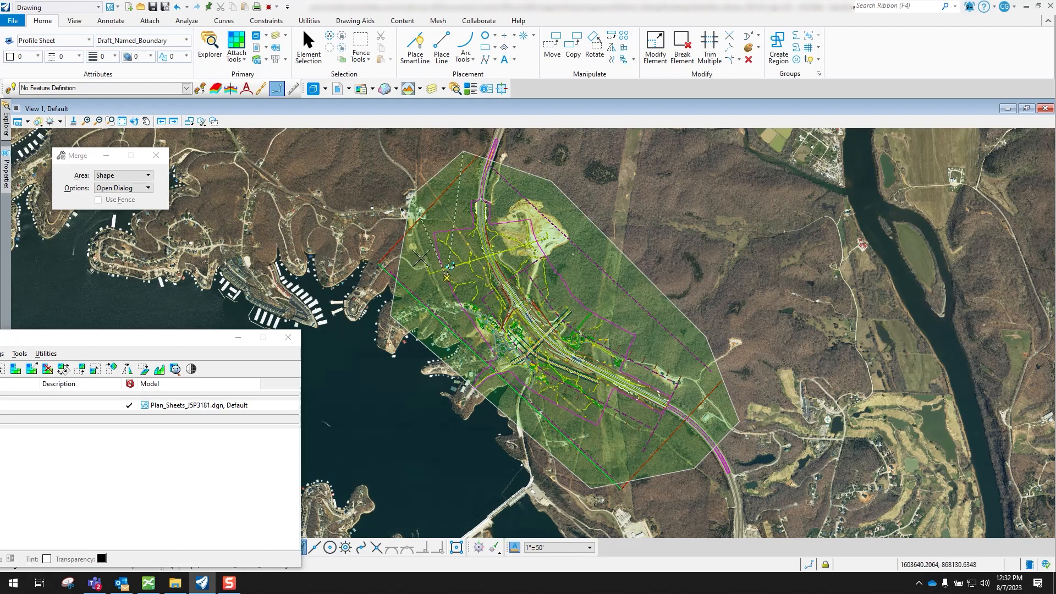
{"action": "right_click", "coordinate": [458, 200]}
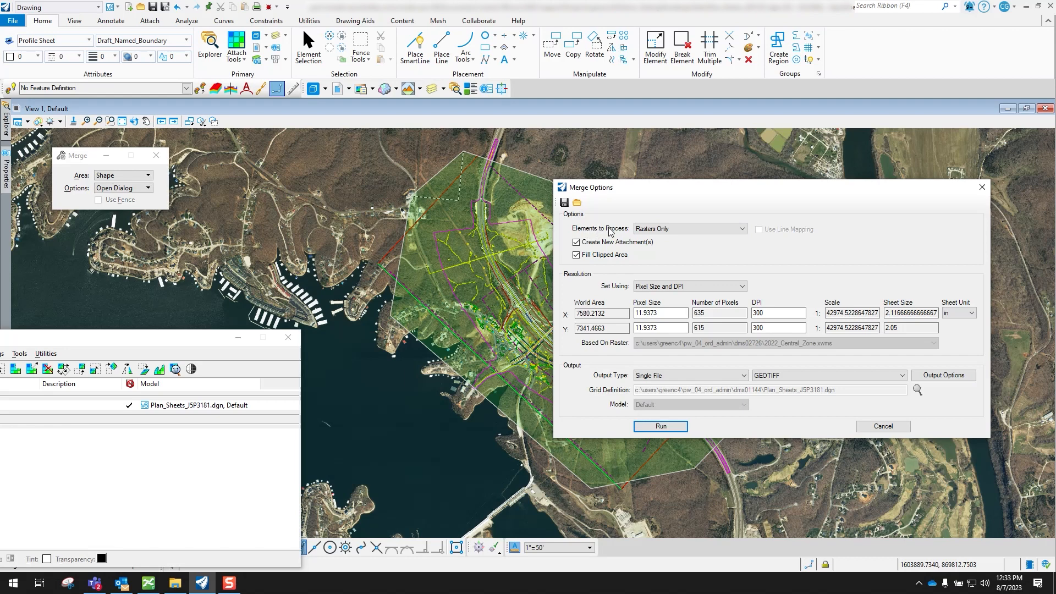
Step: Configure the merge to process Rasters Only, with resolution by Pixel Size and DPI and a pixel size of 1
{"action": "left_click", "coordinate": [702, 229]}
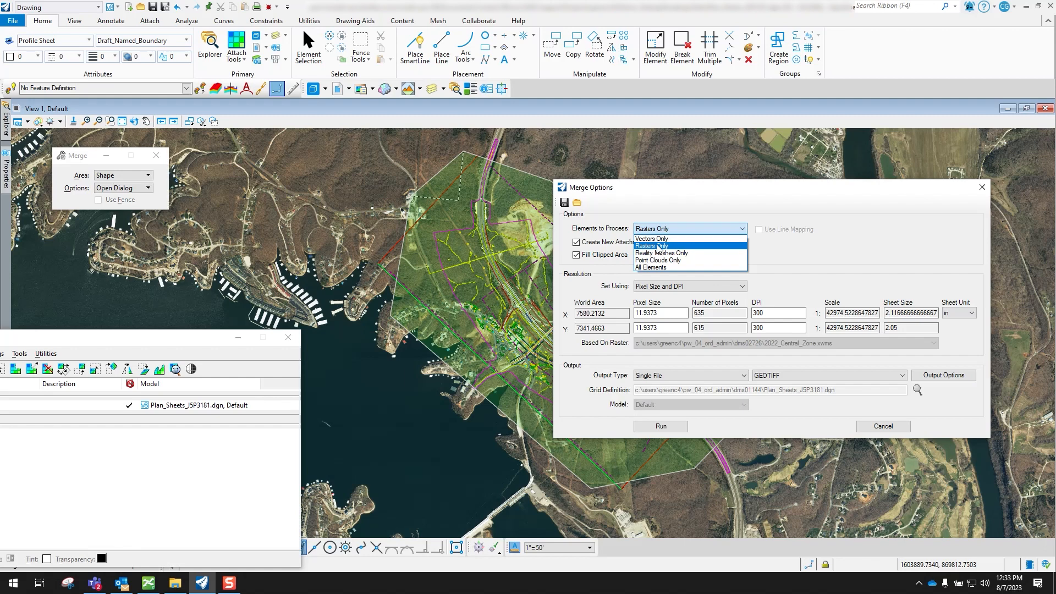
{"action": "left_click", "coordinate": [658, 247]}
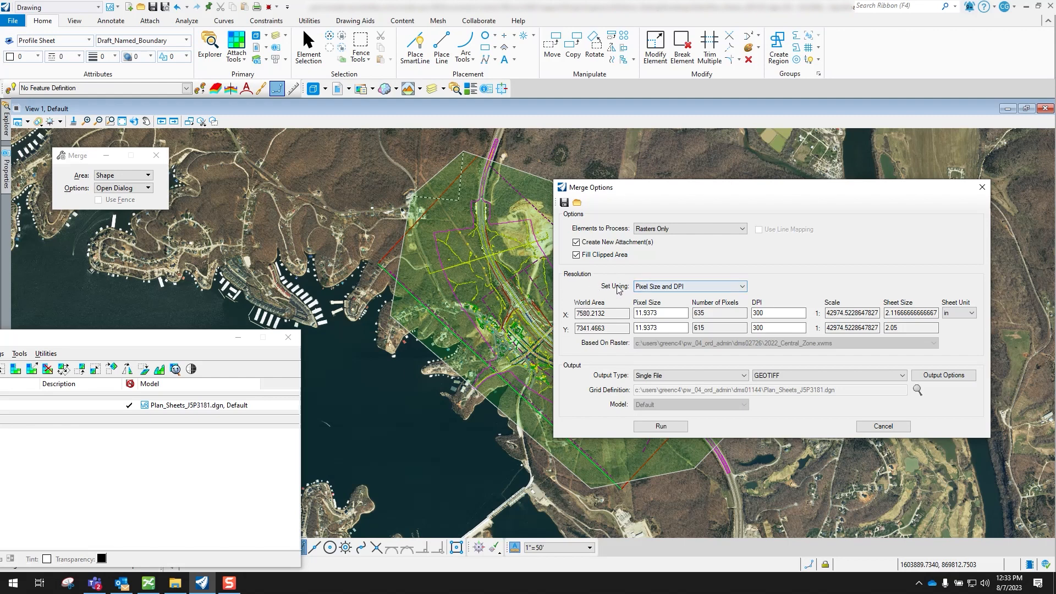
{"action": "left_click", "coordinate": [644, 288]}
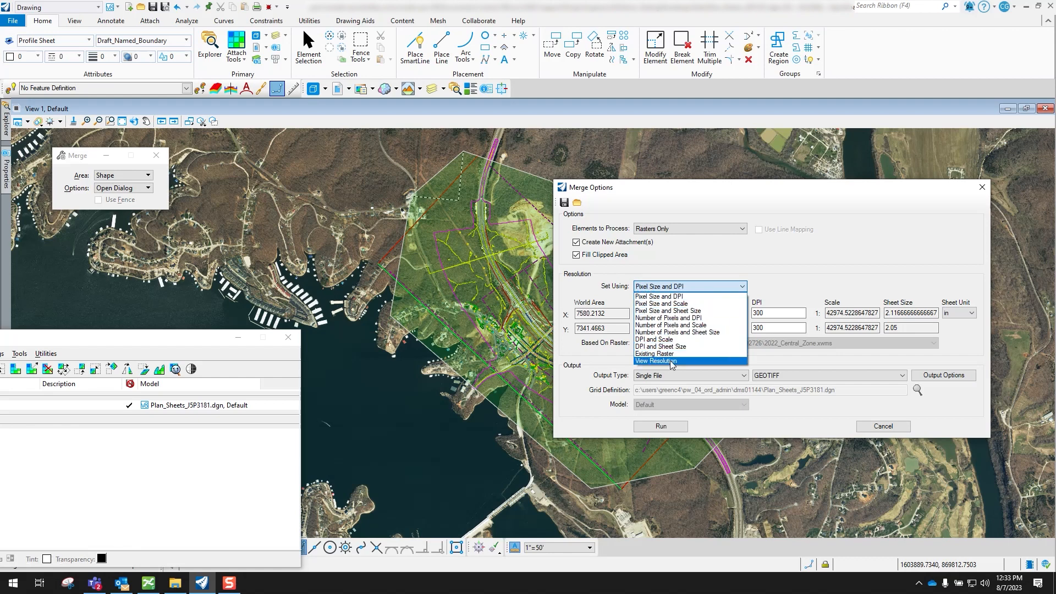
{"action": "left_click", "coordinate": [665, 297]}
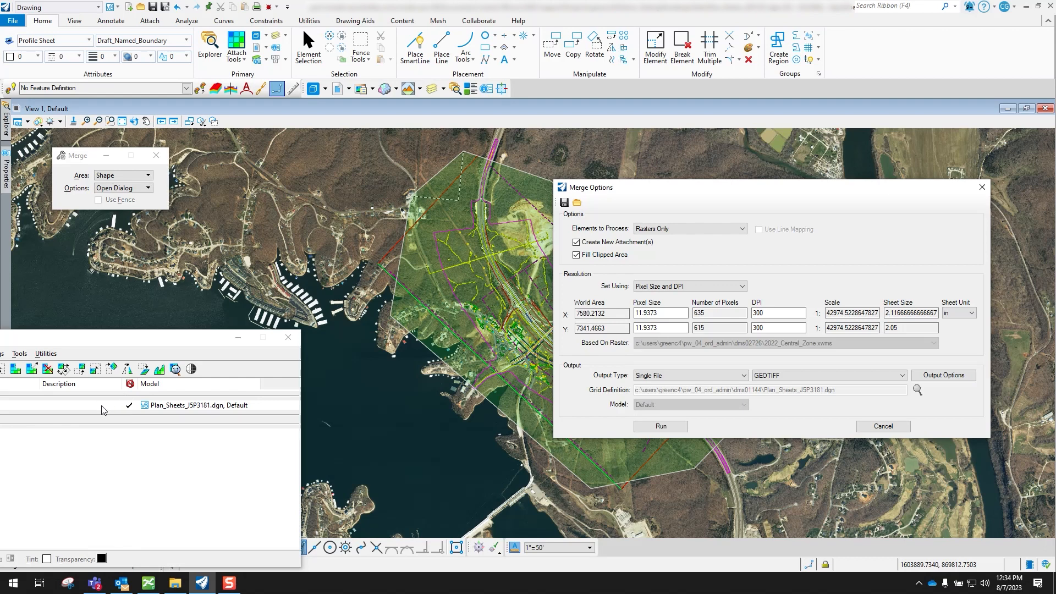
{"action": "left_click_drag", "start_coordinate": [665, 315], "coordinate": [613, 317]}
{"action": "type", "text": "1"}
{"action": "key", "text": "Tab"}
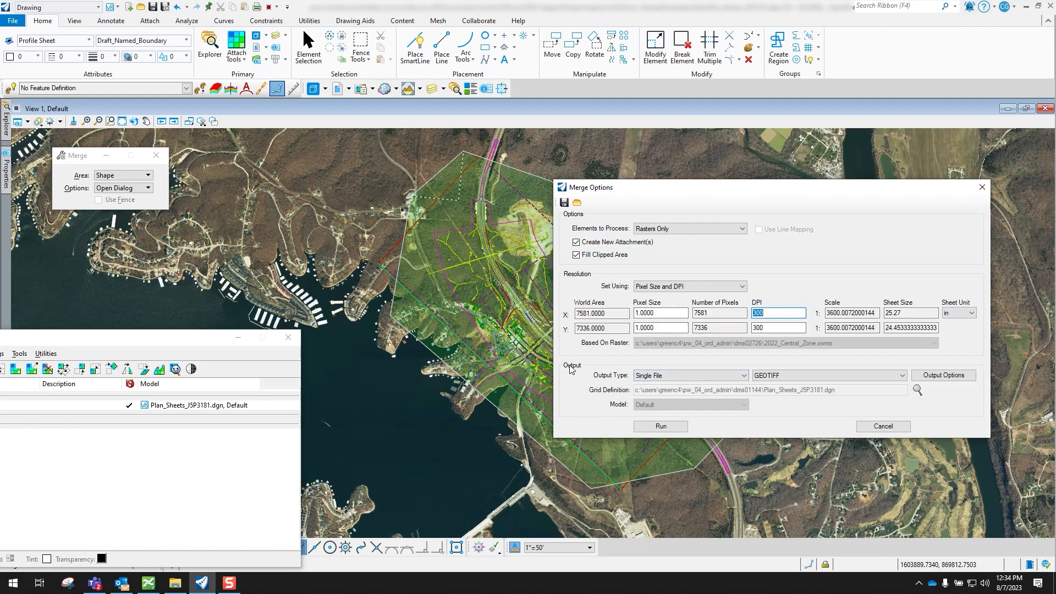
Step: Run the merge with GEOTIFF output and save the raster as Plan_Sheets_J5P3181.tif in the Data folder
{"action": "left_click", "coordinate": [801, 378]}
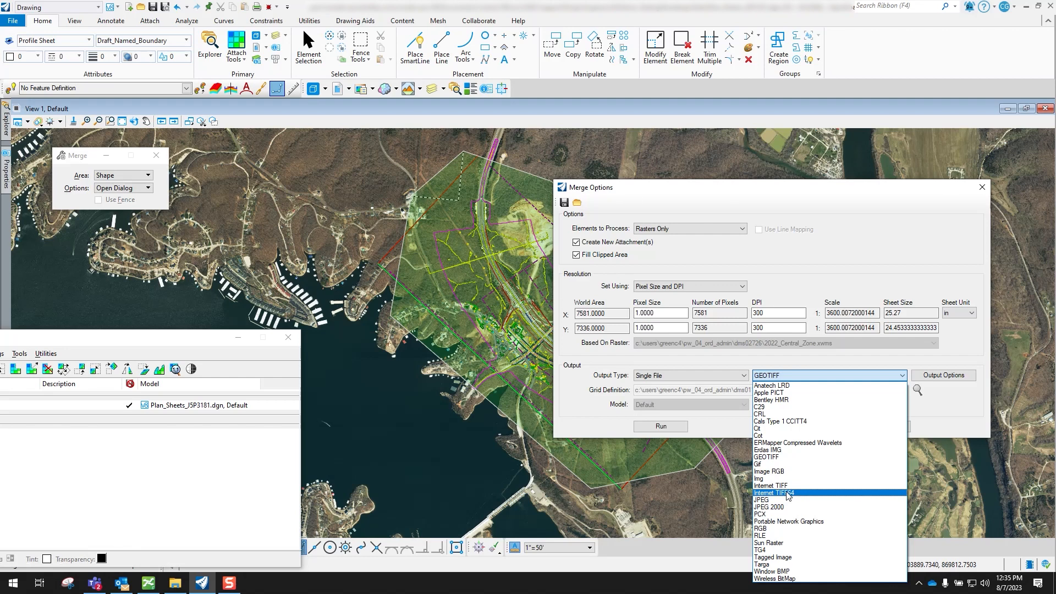
{"action": "left_click", "coordinate": [777, 457]}
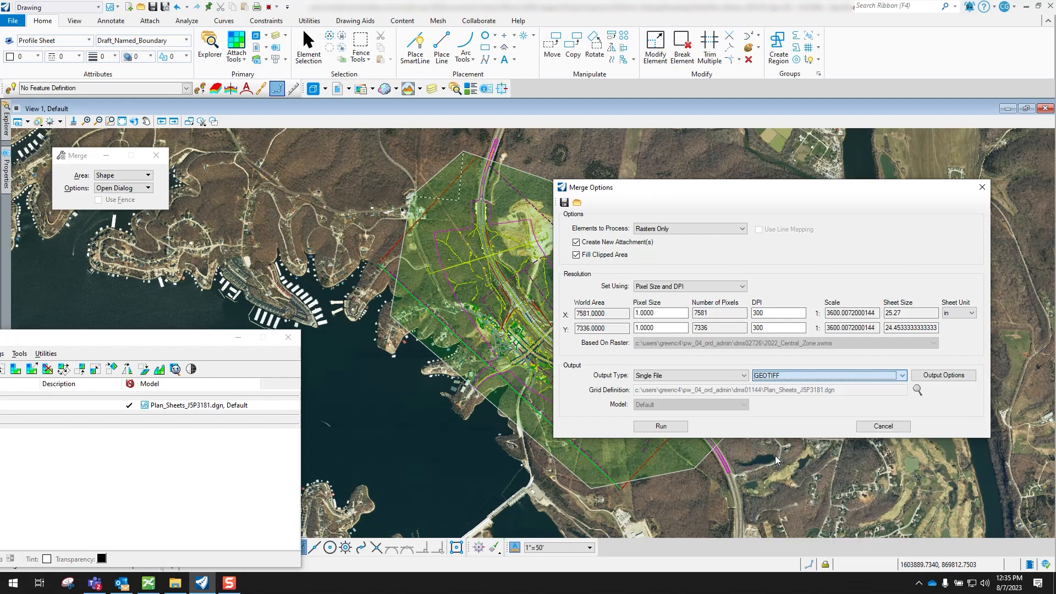
{"action": "left_click", "coordinate": [665, 429]}
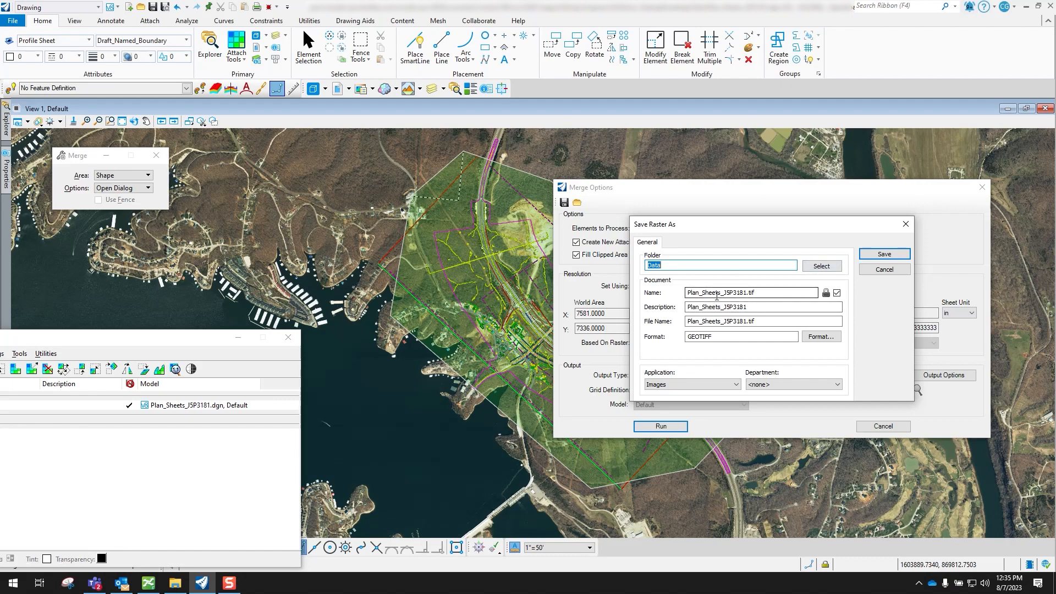
{"action": "left_click", "coordinate": [884, 256]}
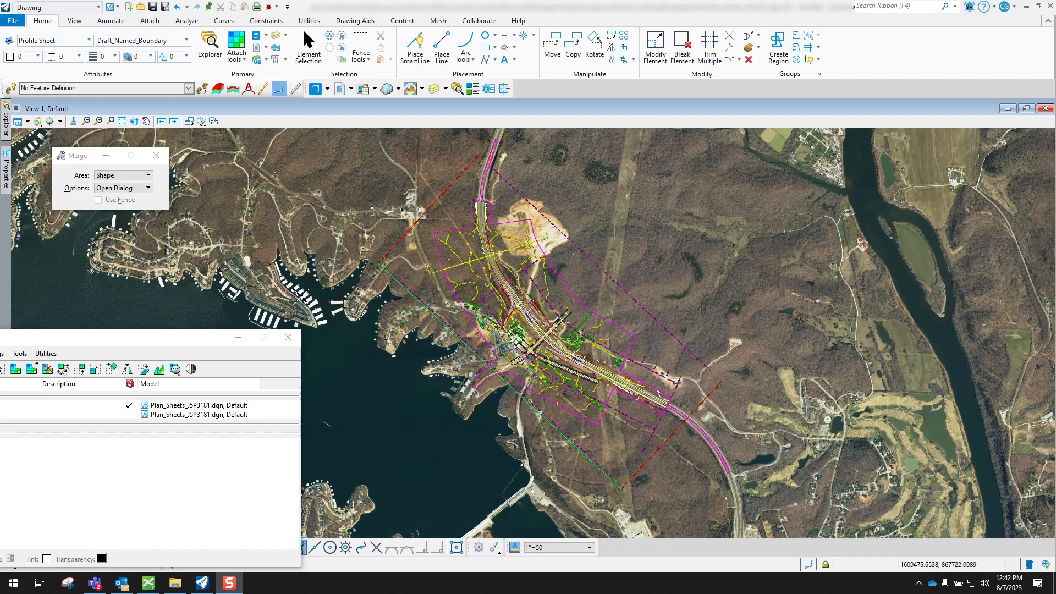
Step: Turn off the display of 2022_Central_Zone.xwms in view 1, keeping Raster Manager clear of the project area
{"action": "left_click_drag", "start_coordinate": [146, 338], "coordinate": [474, 200]}
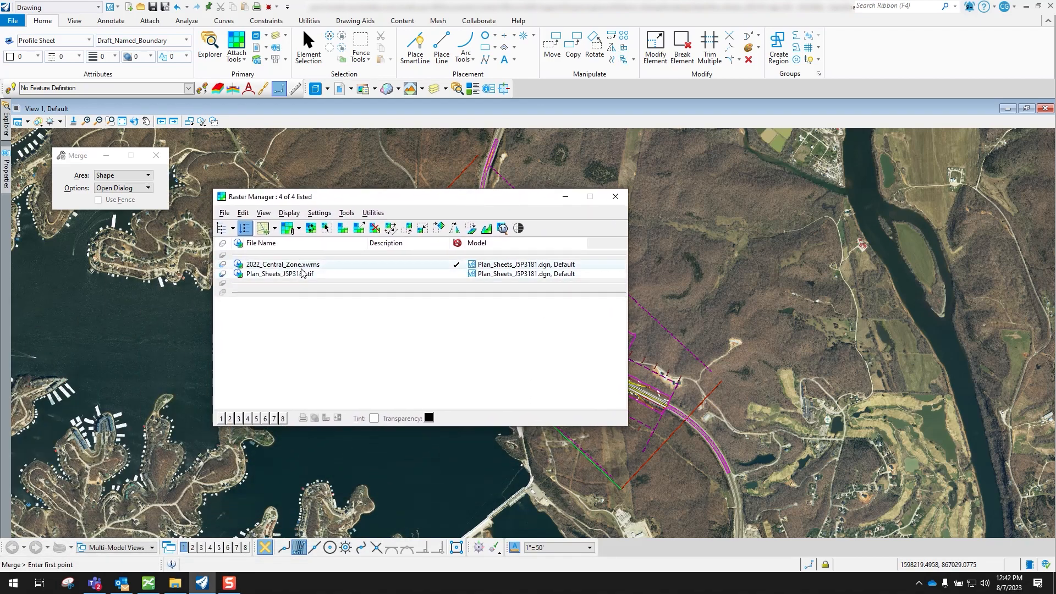
{"action": "left_click", "coordinate": [284, 266]}
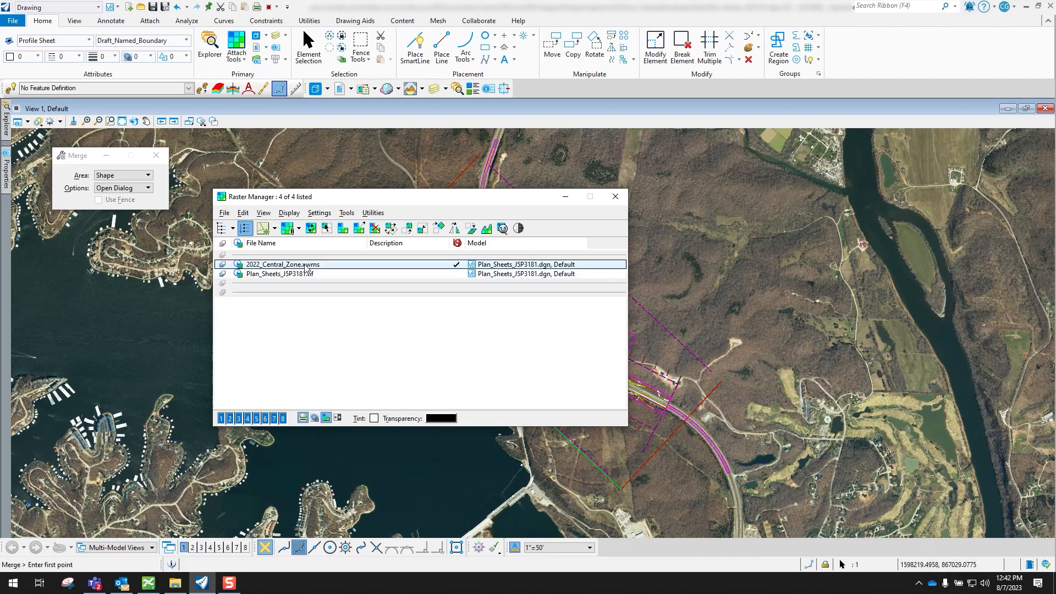
{"action": "left_click", "coordinate": [221, 419]}
{"action": "left_click_drag", "start_coordinate": [483, 202], "coordinate": [286, 212]}
Step: Examine the merged raster's image detail around the interchange and its clipped extent along the corridor
{"action": "scroll", "coordinate": [573, 283], "scroll_direction": "up", "scroll_amount": 2}
{"action": "scroll", "coordinate": [573, 282], "scroll_direction": "up", "scroll_amount": 2}
{"action": "scroll", "coordinate": [613, 239], "scroll_direction": "up", "scroll_amount": 3}
{"action": "scroll", "coordinate": [627, 229], "scroll_direction": "down", "scroll_amount": 3}
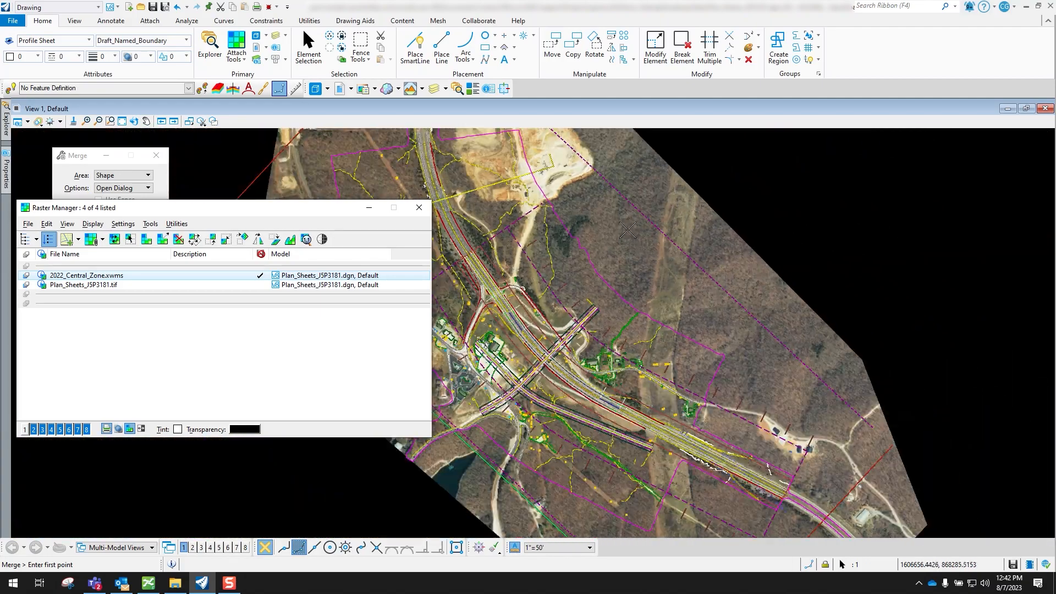
{"action": "scroll", "coordinate": [565, 326], "scroll_direction": "up", "scroll_amount": 5}
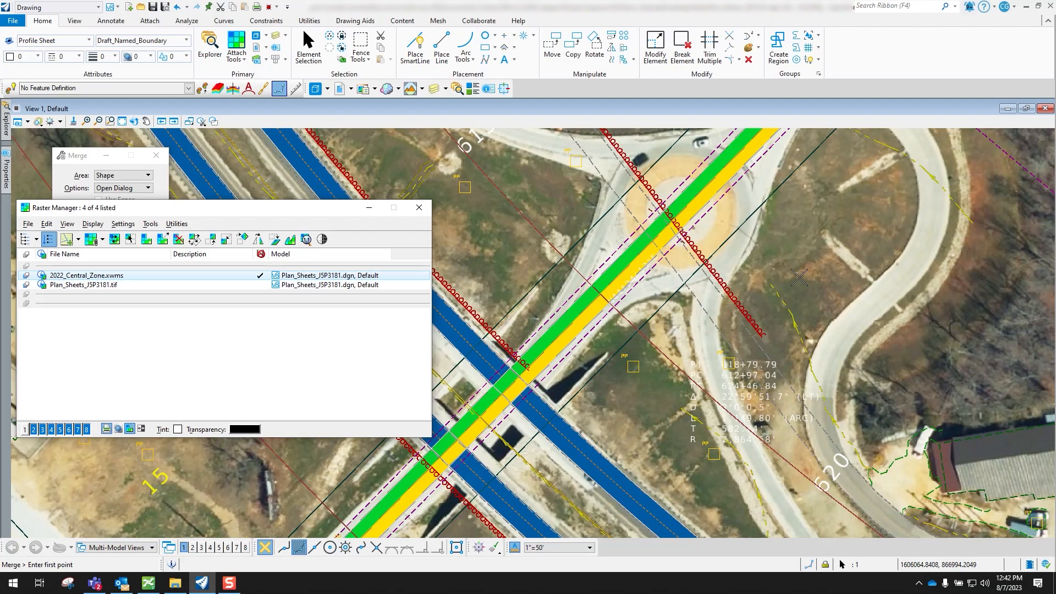
{"action": "scroll", "coordinate": [799, 275], "scroll_direction": "down", "scroll_amount": 6}
{"action": "scroll", "coordinate": [801, 275], "scroll_direction": "down", "scroll_amount": 2}
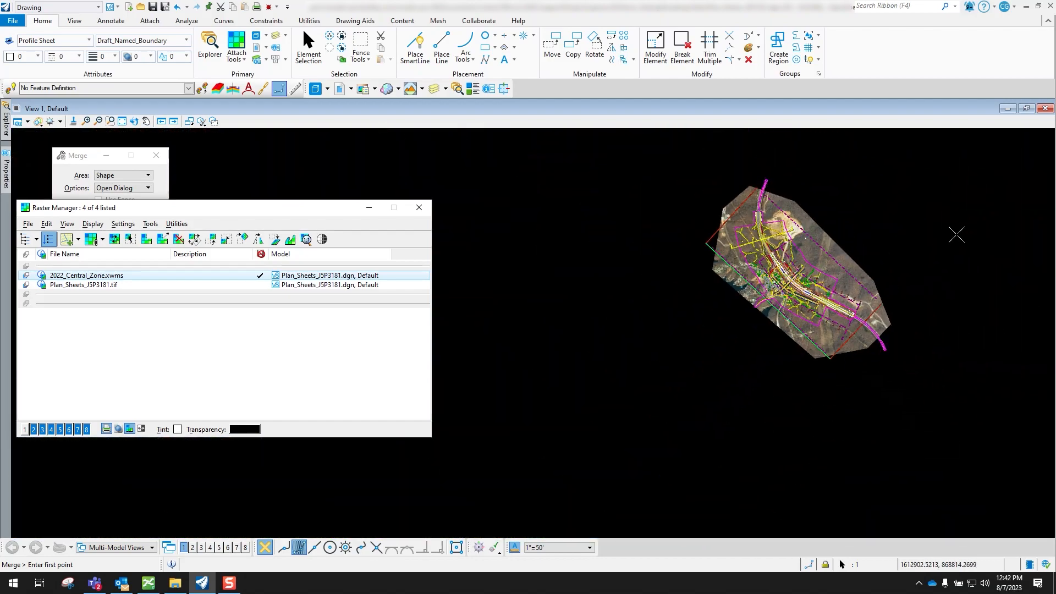
{"action": "scroll", "coordinate": [912, 231], "scroll_direction": "up", "scroll_amount": 2}
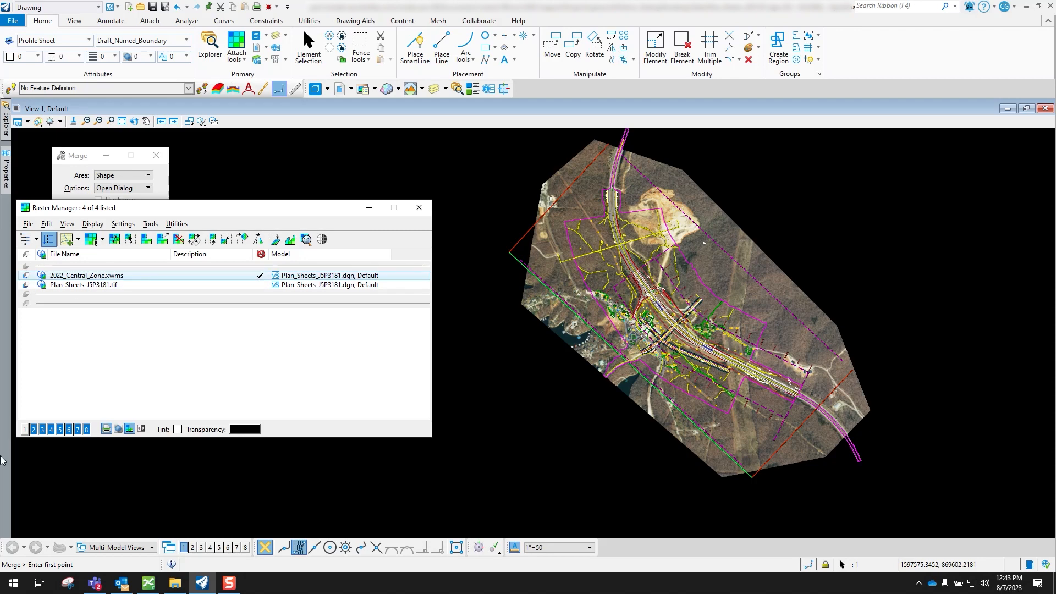
Step: Toggle the display of 2022_Central_Zone.xwms in view 1 to compare it with the merged raster, leaving it on
{"action": "left_click", "coordinate": [24, 430]}
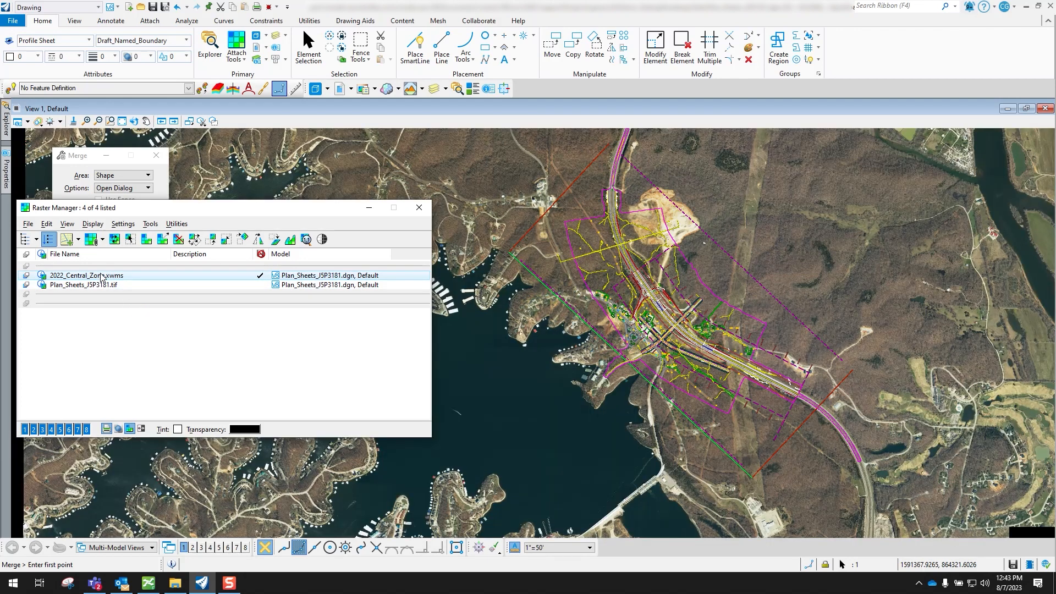
{"action": "left_click", "coordinate": [27, 428]}
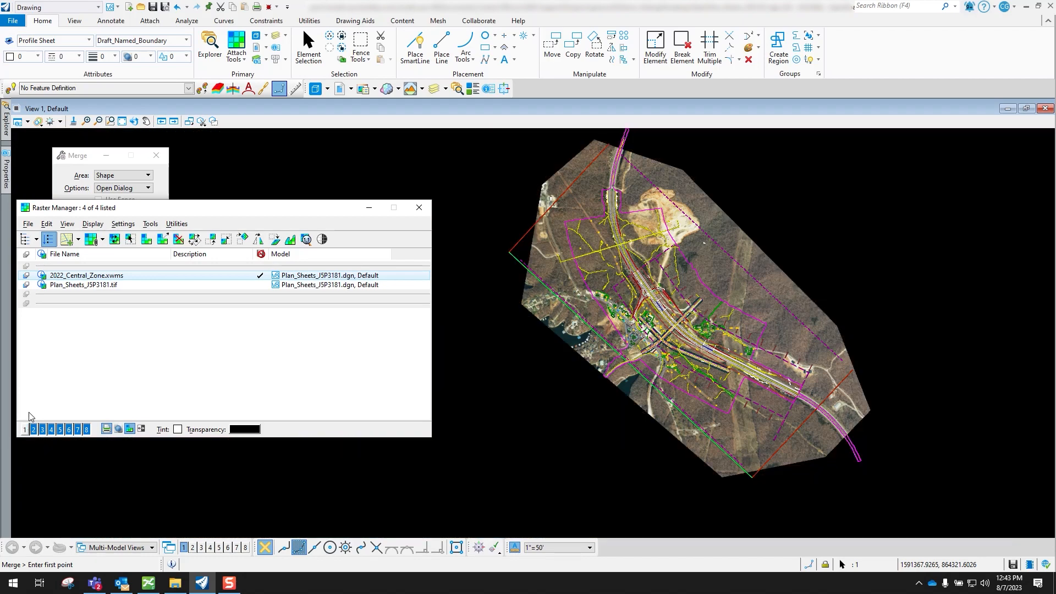
{"action": "left_click", "coordinate": [26, 430]}
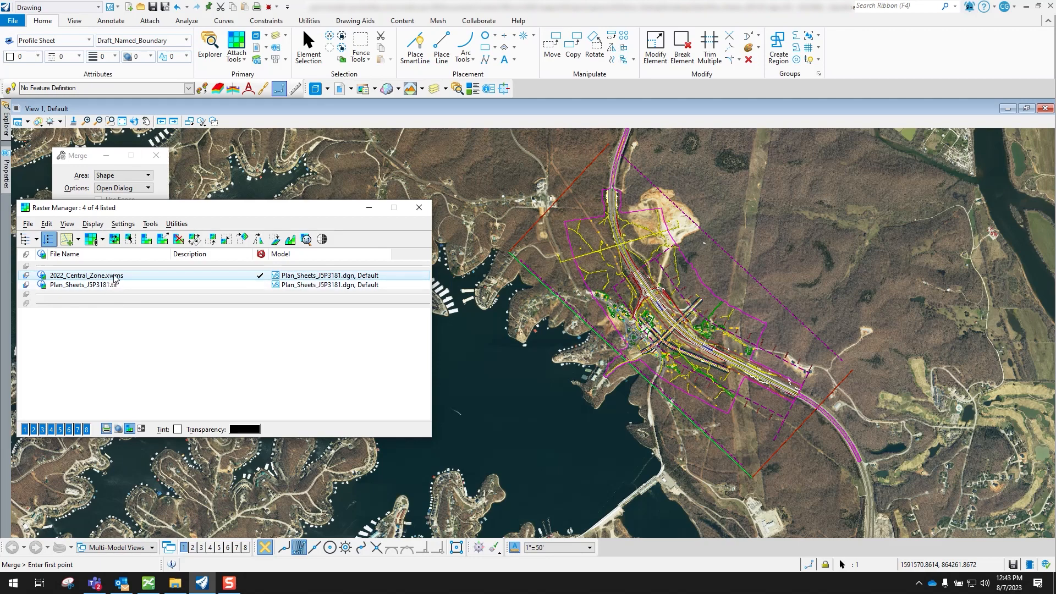
Step: Detach 2022_Central_Zone.xwms from the drawing and close Raster Manager
{"action": "right_click", "coordinate": [114, 277]}
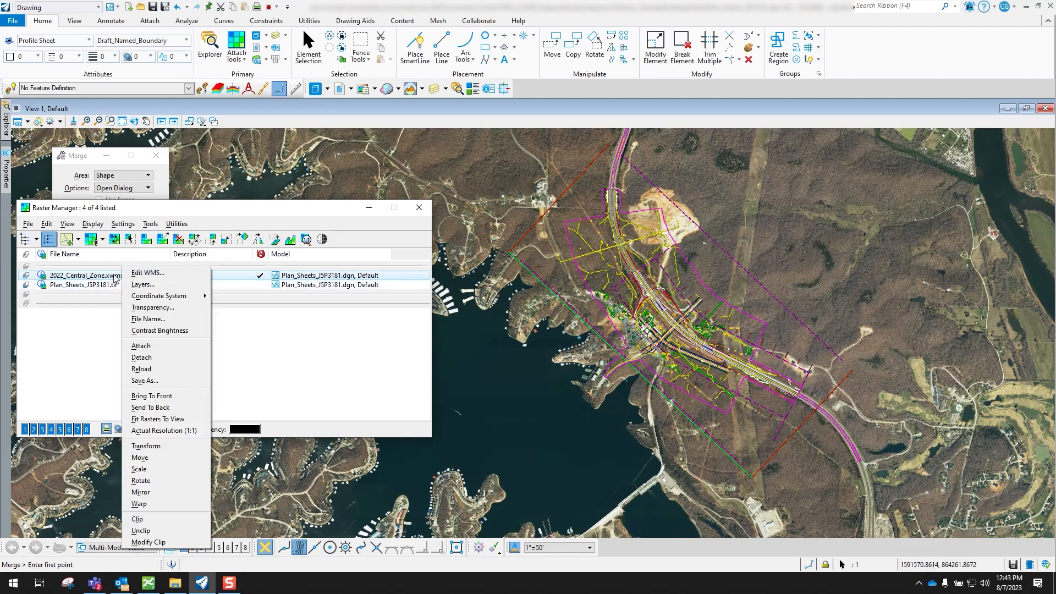
{"action": "left_click", "coordinate": [153, 358]}
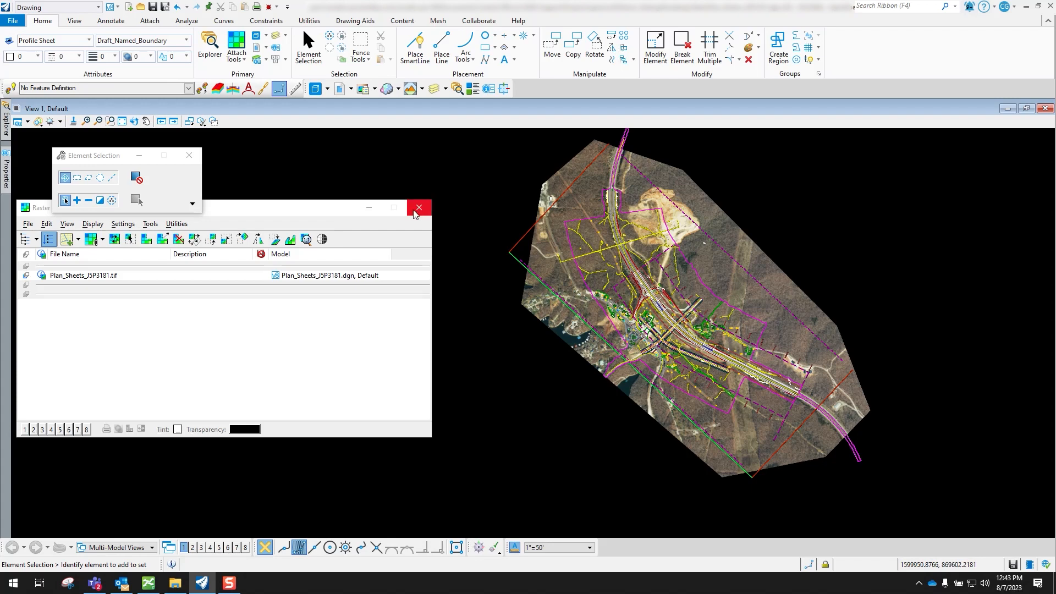
{"action": "left_click", "coordinate": [29, 224]}
{"action": "mouse_move", "coordinate": [55, 251]}
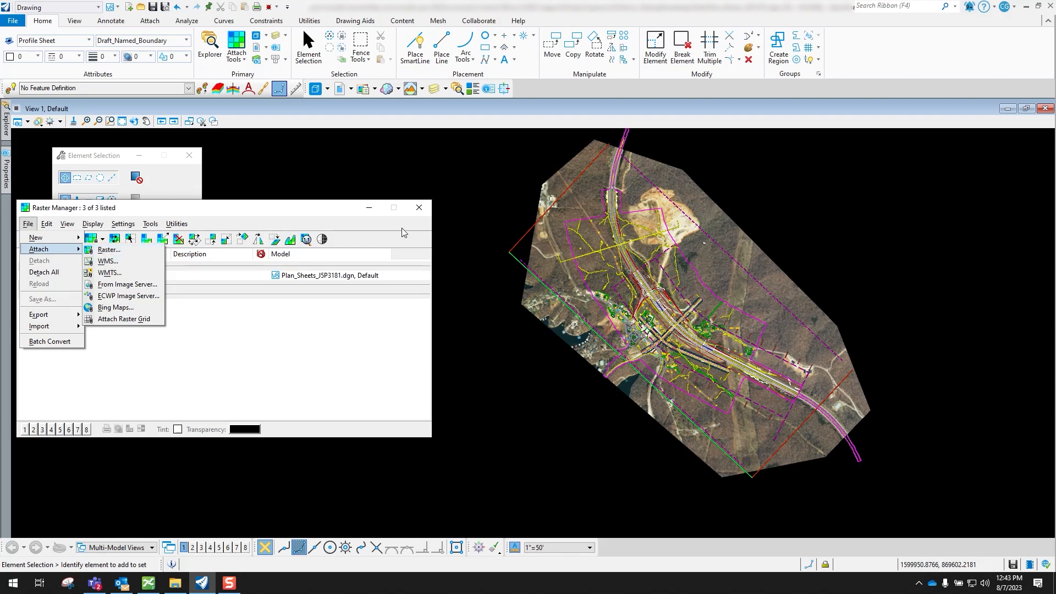
{"action": "left_click", "coordinate": [467, 180]}
{"action": "left_click", "coordinate": [419, 208]}
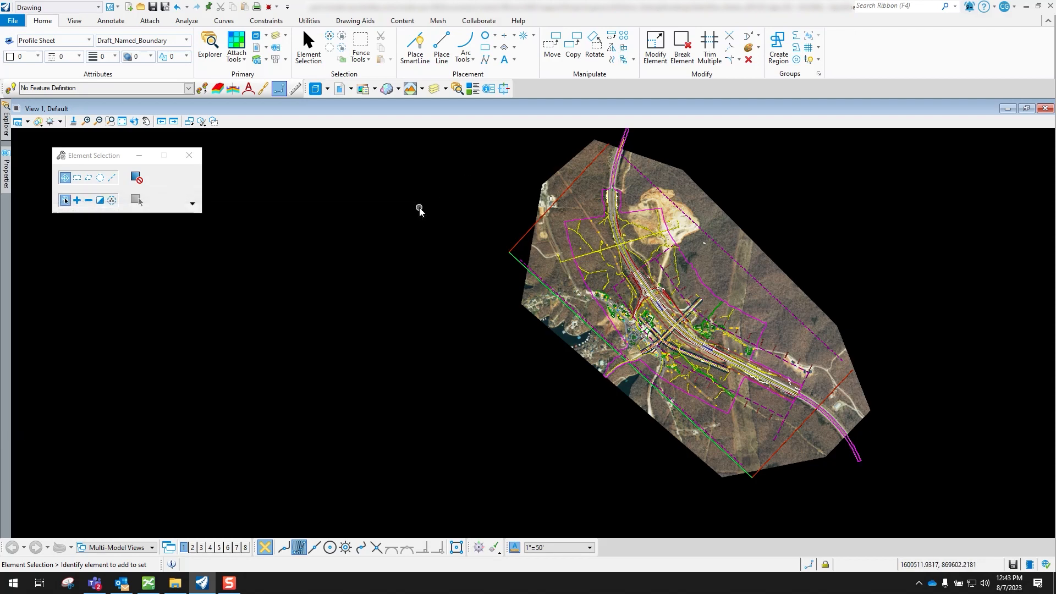